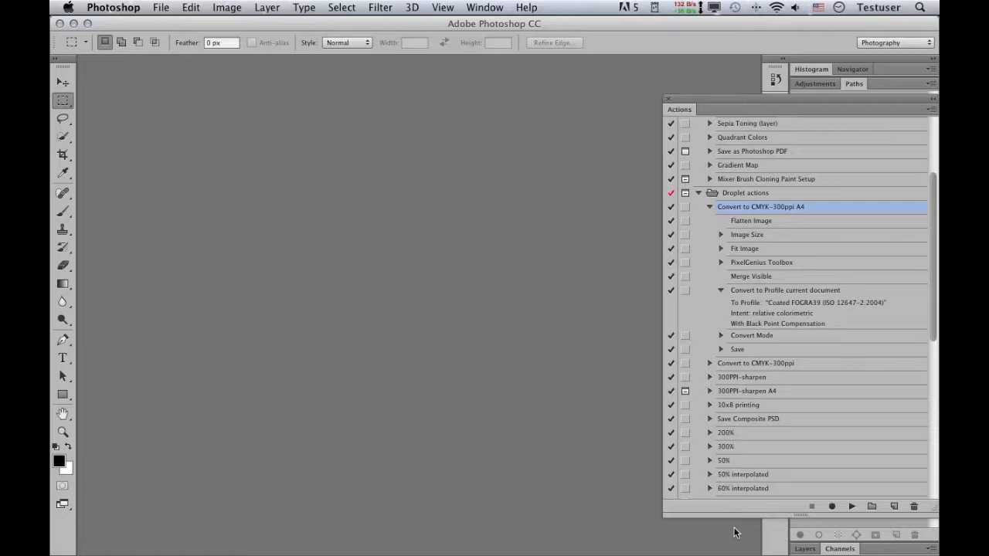
# Step: Switch to Adobe Bridge and examine the colour mode and profile metadata of the images in the Tiffs folder
pyautogui.press('super+Tab')
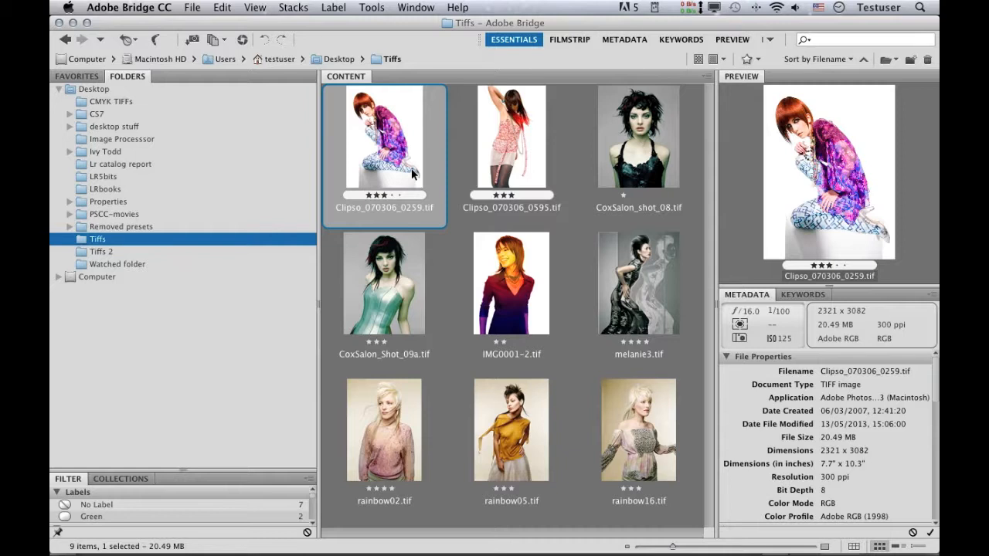
pyautogui.press('super+Tab')
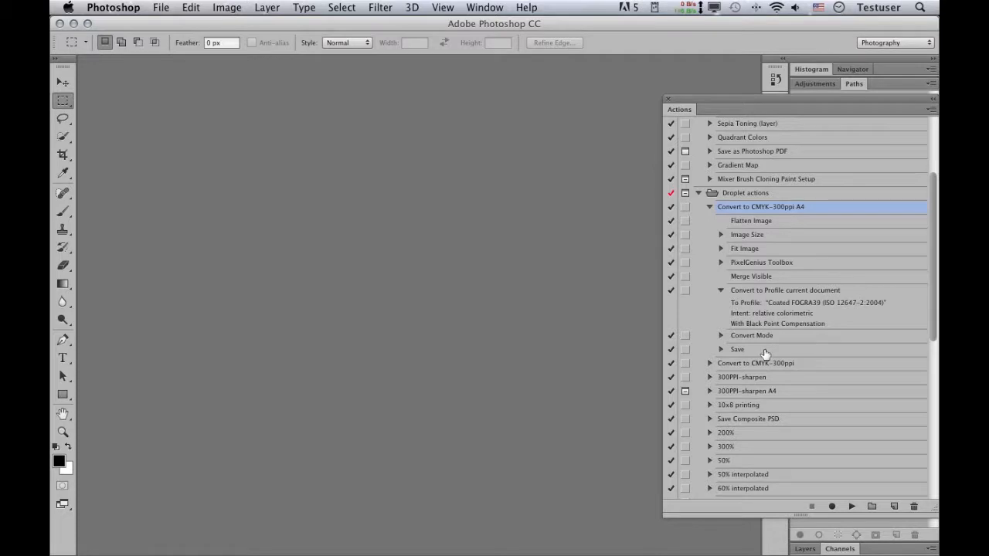
pyautogui.press('super+Tab')
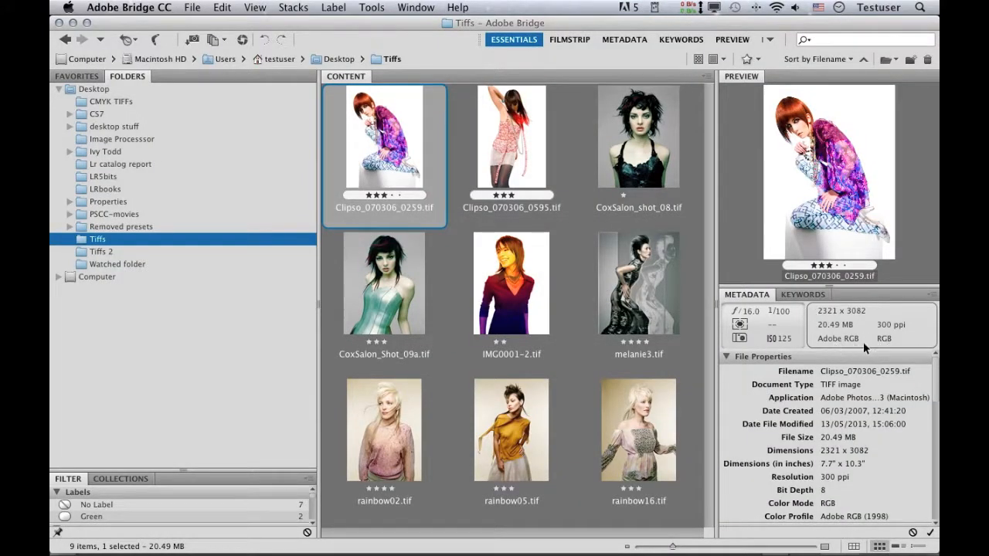
pyautogui.press('Right')
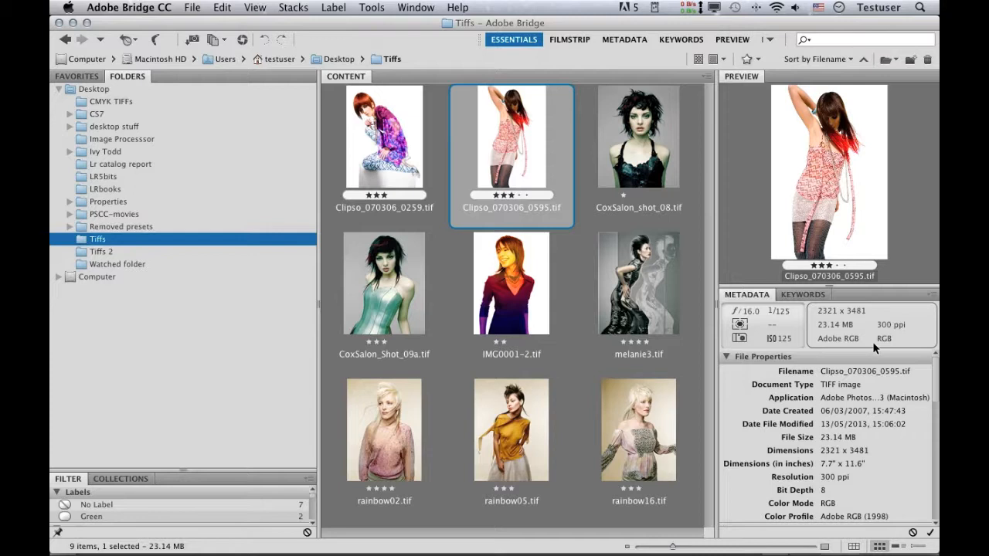
pyautogui.press('Right')
pyautogui.press('Right')
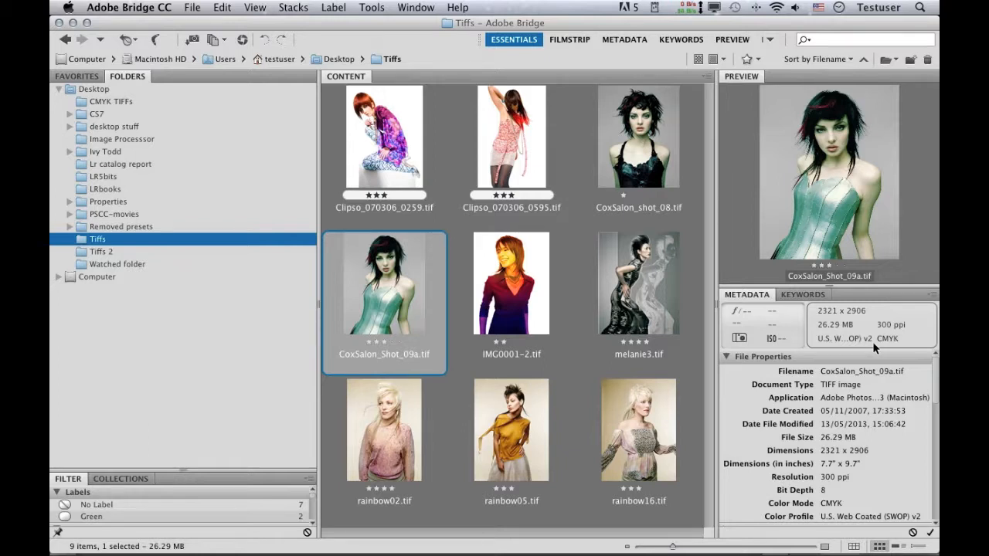
pyautogui.press('Right')
pyautogui.press('Right')
pyautogui.press('Right')
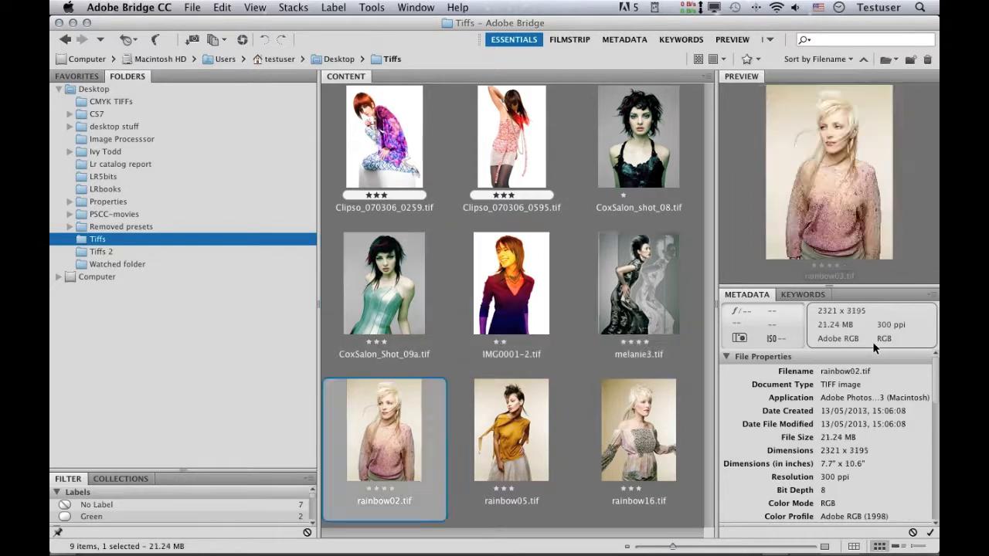
pyautogui.press('Right')
pyautogui.press('Right')
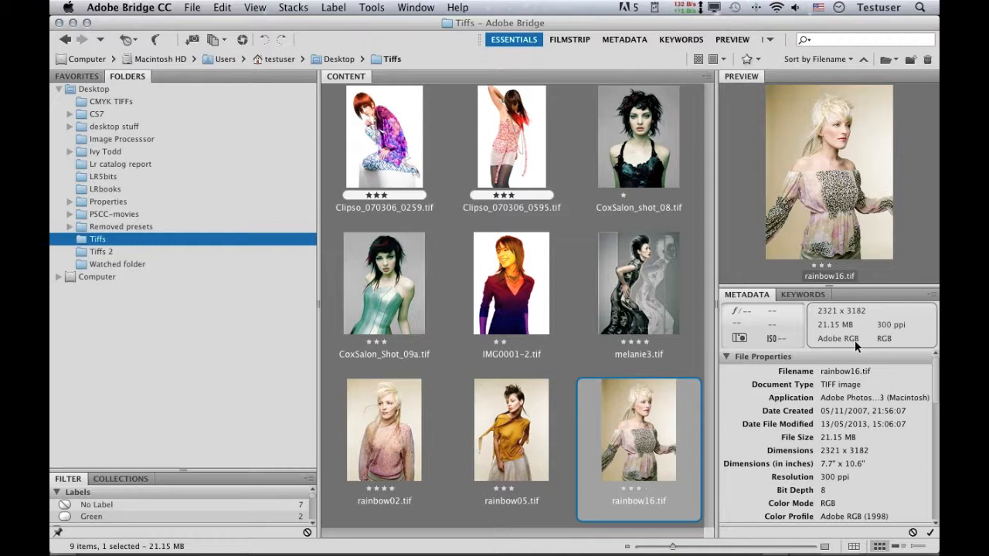
# Step: Start Photoshop's Batch command on all the images in the Tiffs folder
pyautogui.press('super+a')
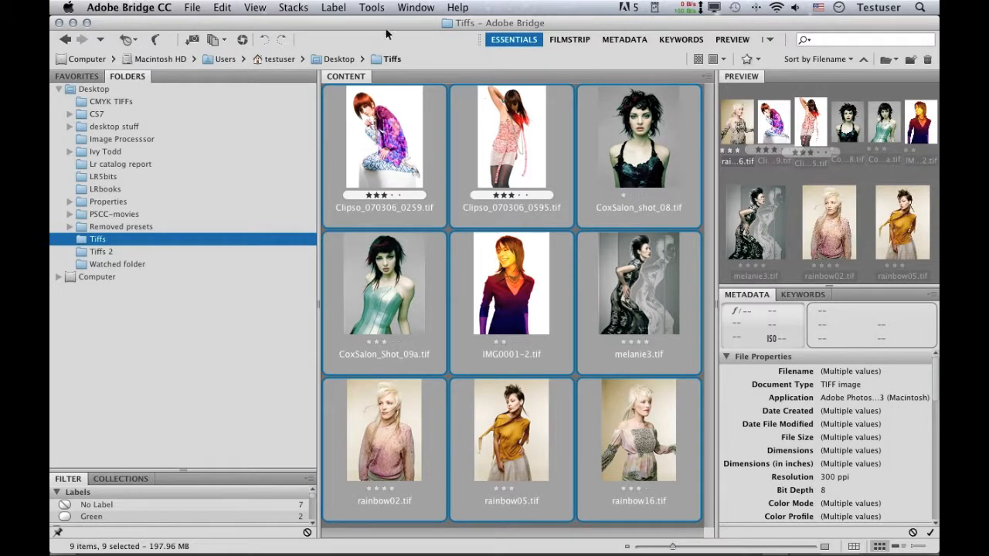
pyautogui.click(371, 7)
pyautogui.moveTo(379, 129)
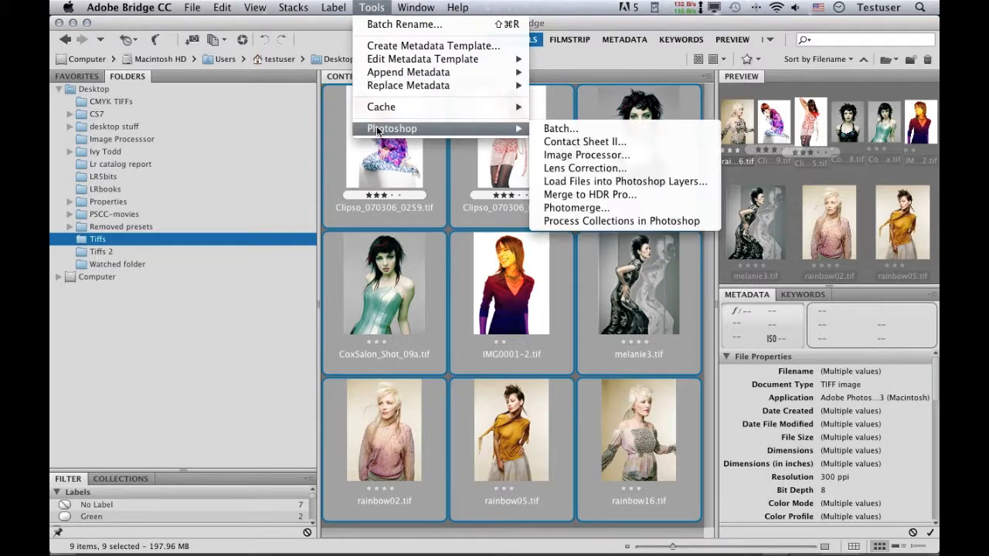
pyautogui.click(572, 128)
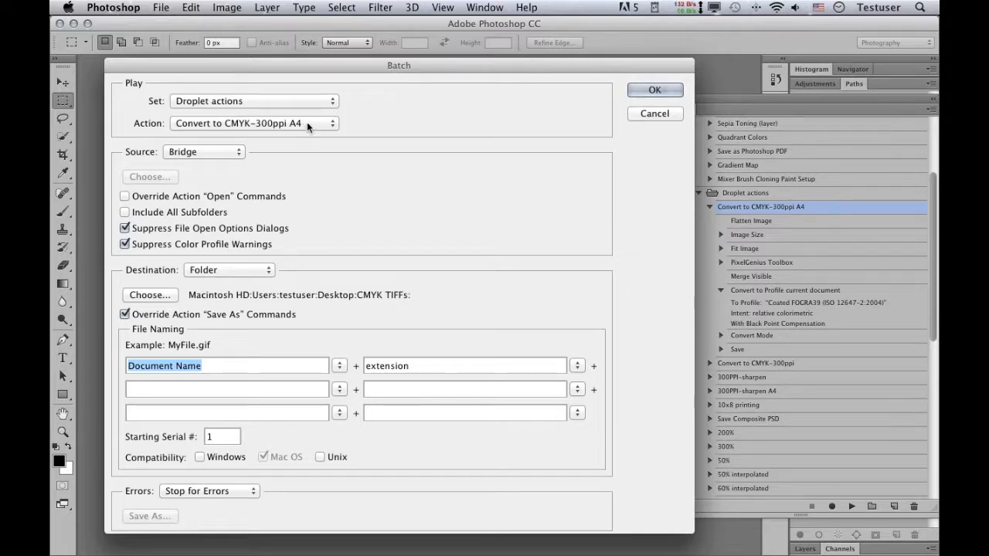
# Step: Run the batch with the Convert to CMYK-300ppi A4 action and Bridge as the source
pyautogui.click(306, 122)
pyautogui.click(312, 123)
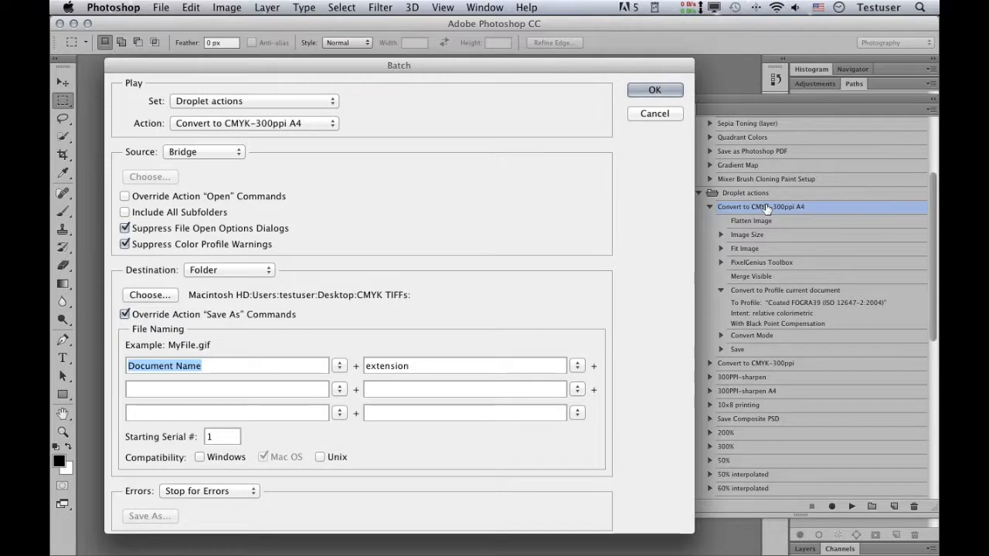
pyautogui.click(226, 157)
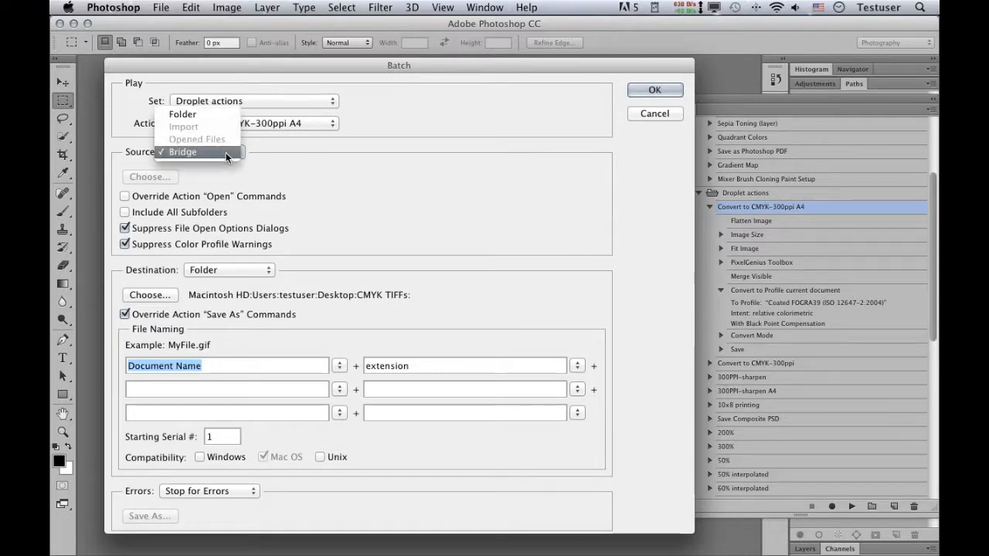
pyautogui.click(225, 152)
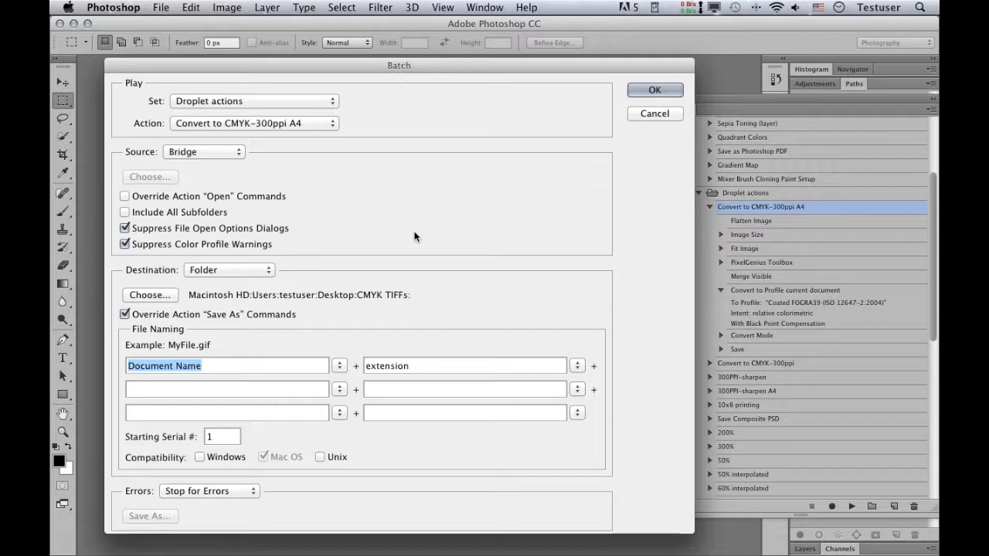
pyautogui.click(634, 91)
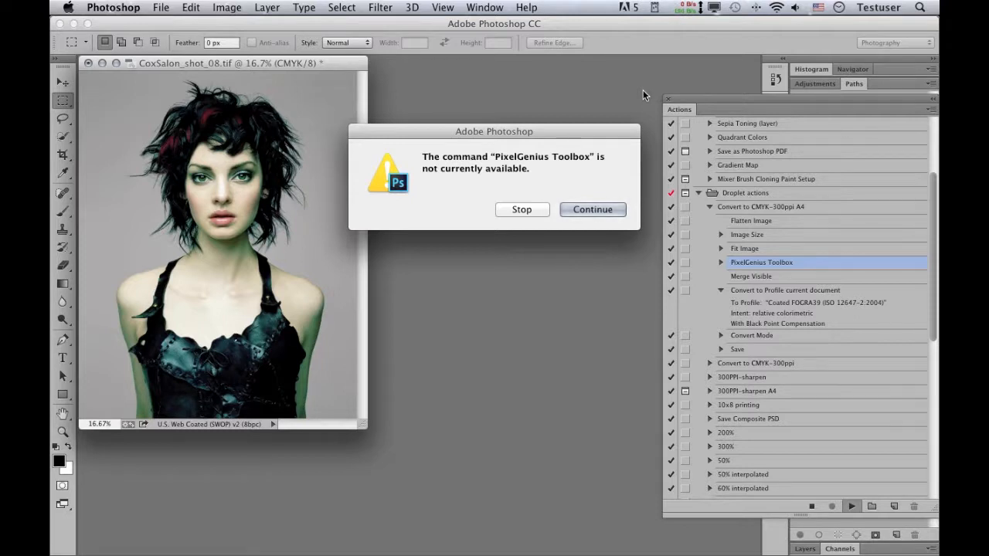
# Step: Continue the batch past the unavailable PixelGenius Toolbox and Merge Visible commands for both CoxSalon images
pyautogui.click(590, 208)
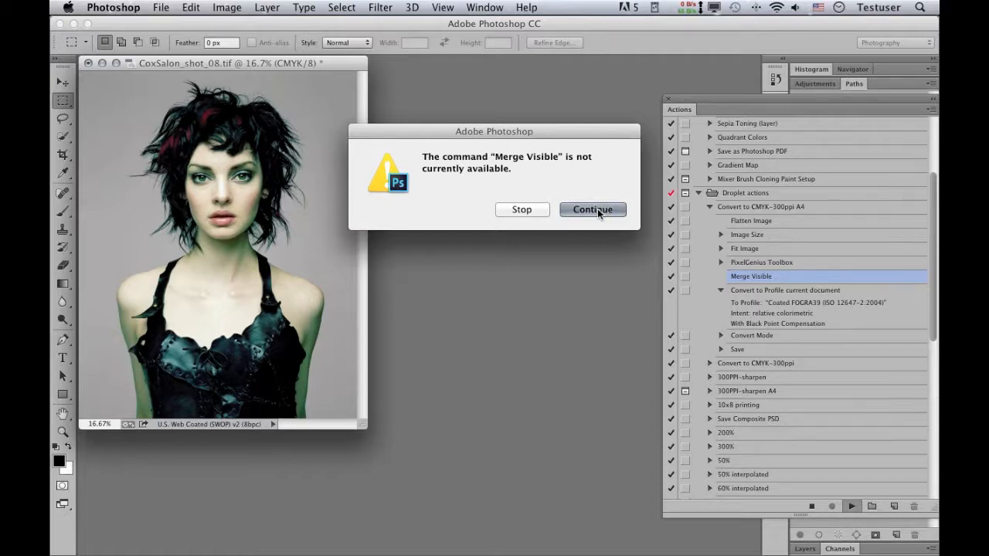
pyautogui.click(597, 209)
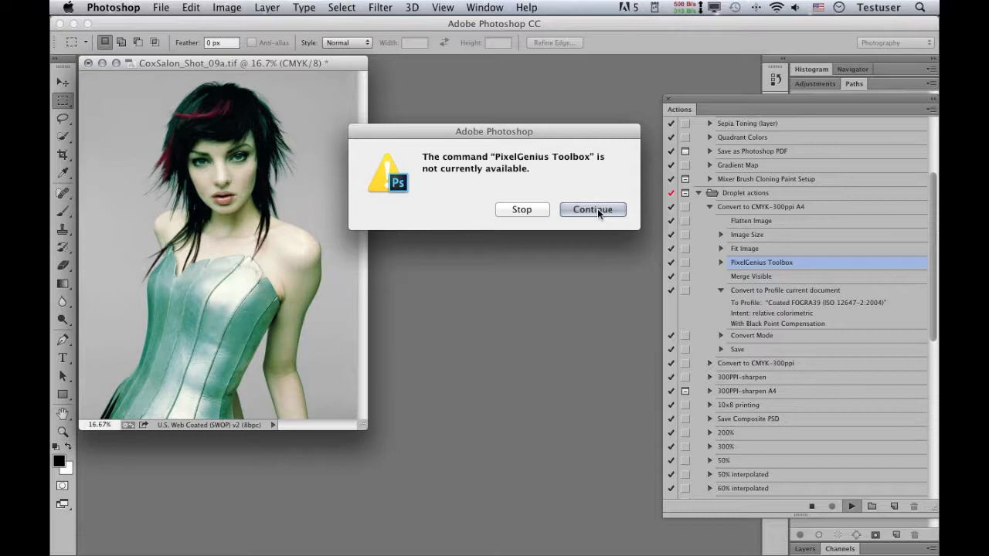
pyautogui.click(597, 209)
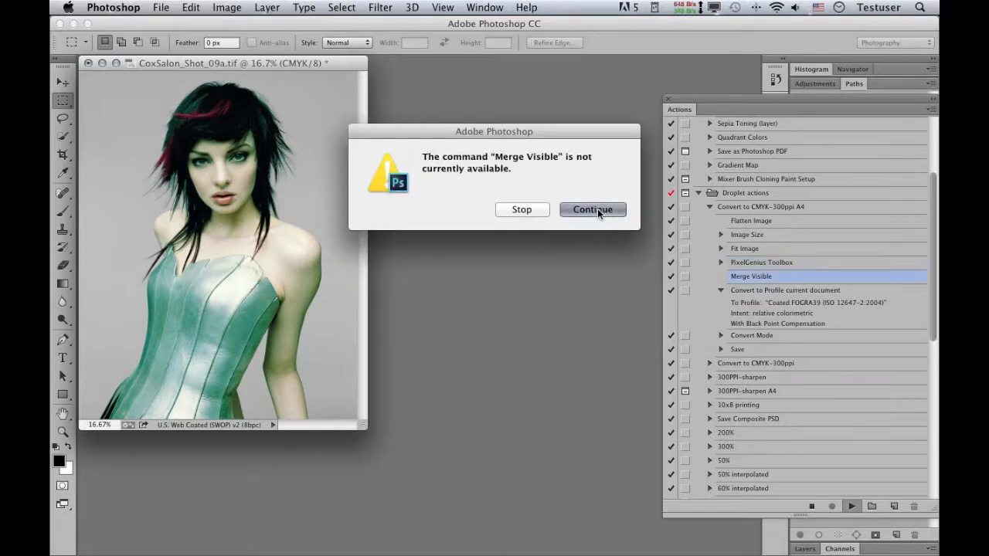
pyautogui.click(597, 209)
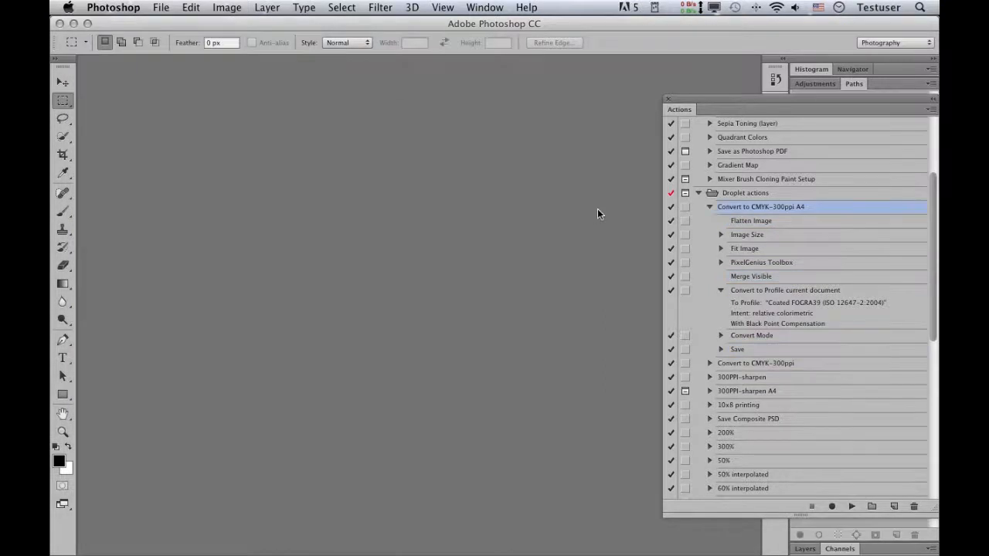
# Step: Switch to Adobe Bridge and examine the colour mode and profile metadata of the converted images in the CMYK TIFFs folder
pyautogui.press('super+Tab')
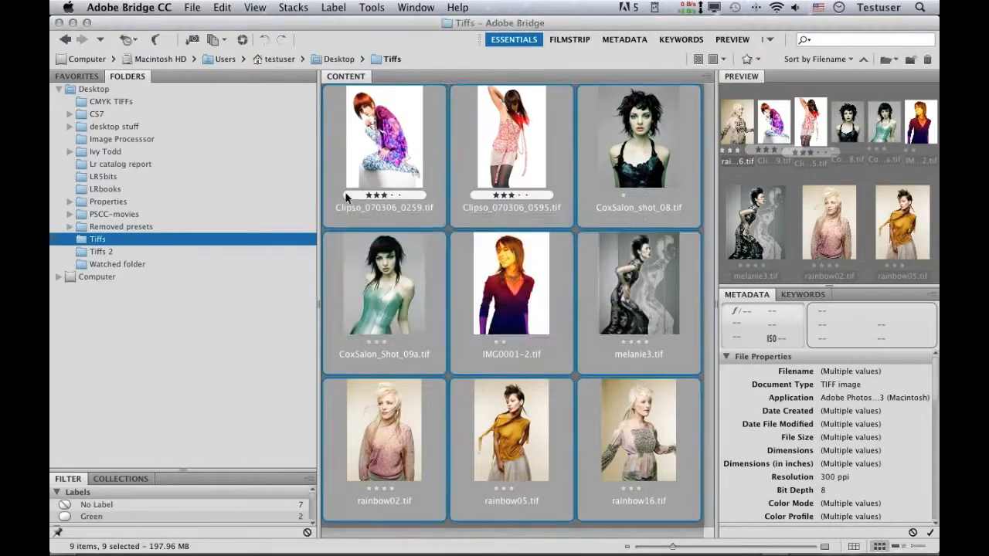
pyautogui.click(136, 102)
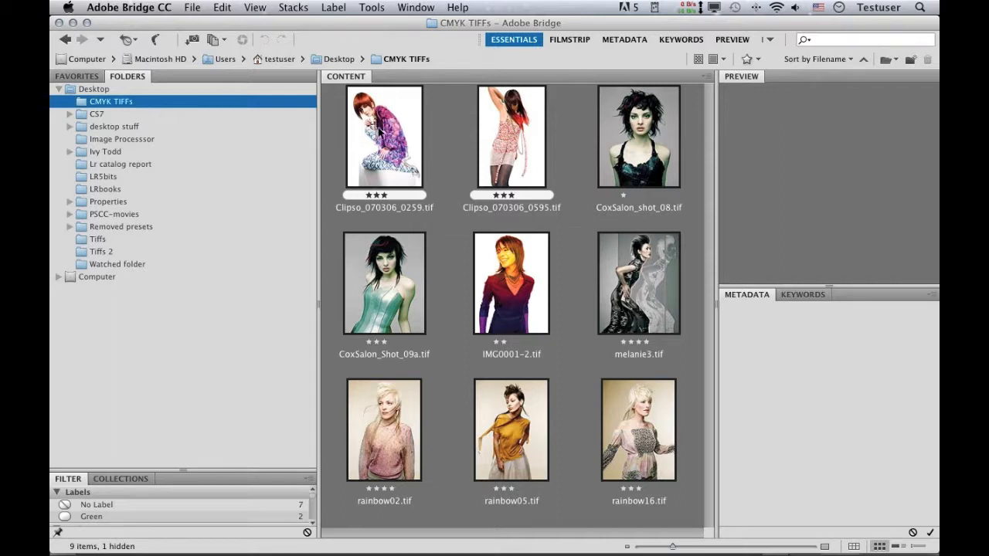
pyautogui.click(404, 133)
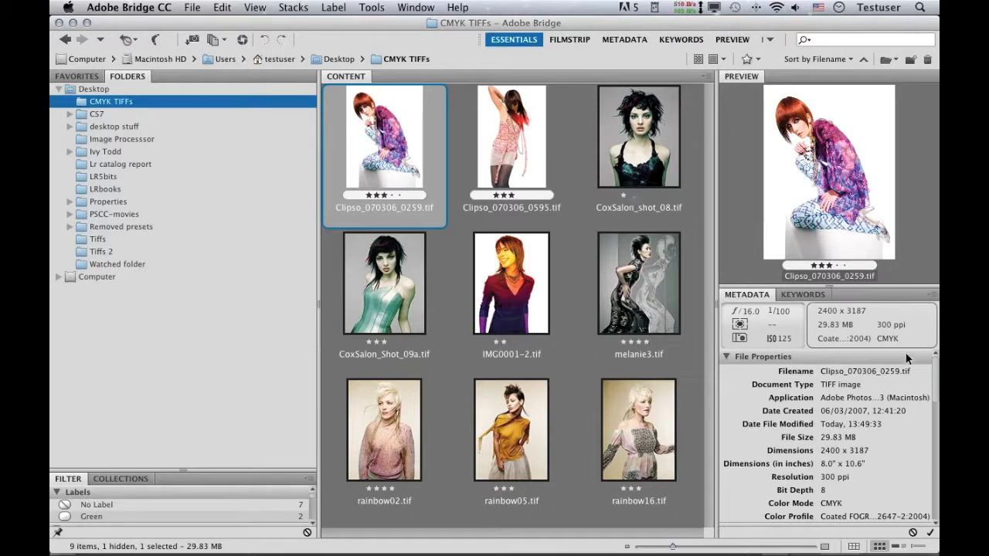
pyautogui.press('Right')
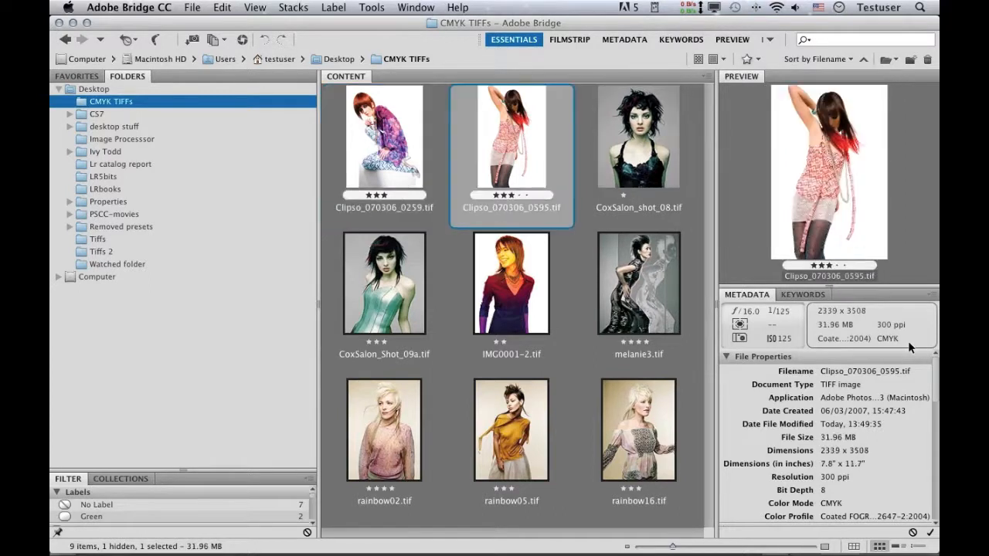
pyautogui.press('Right')
pyautogui.press('Right')
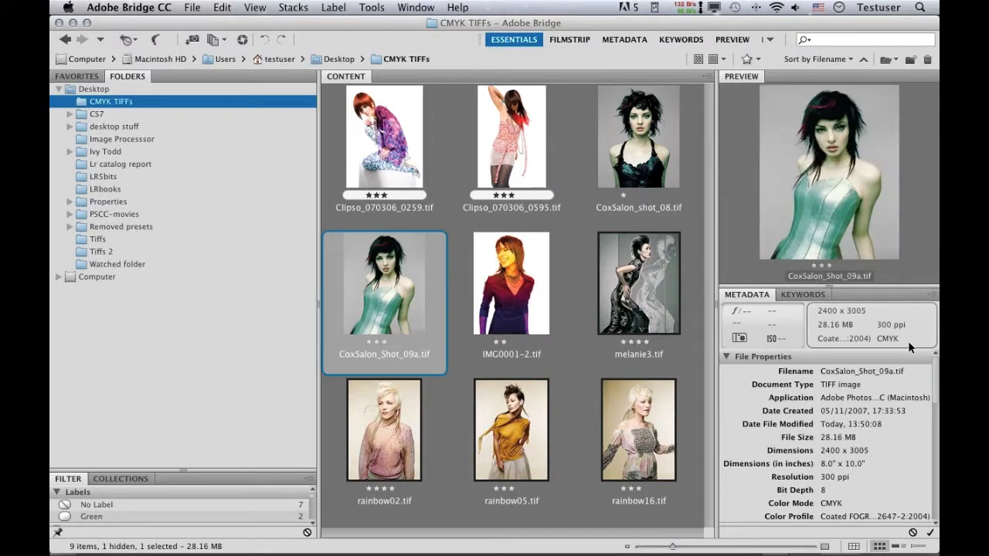
pyautogui.press('Right')
pyautogui.press('Right')
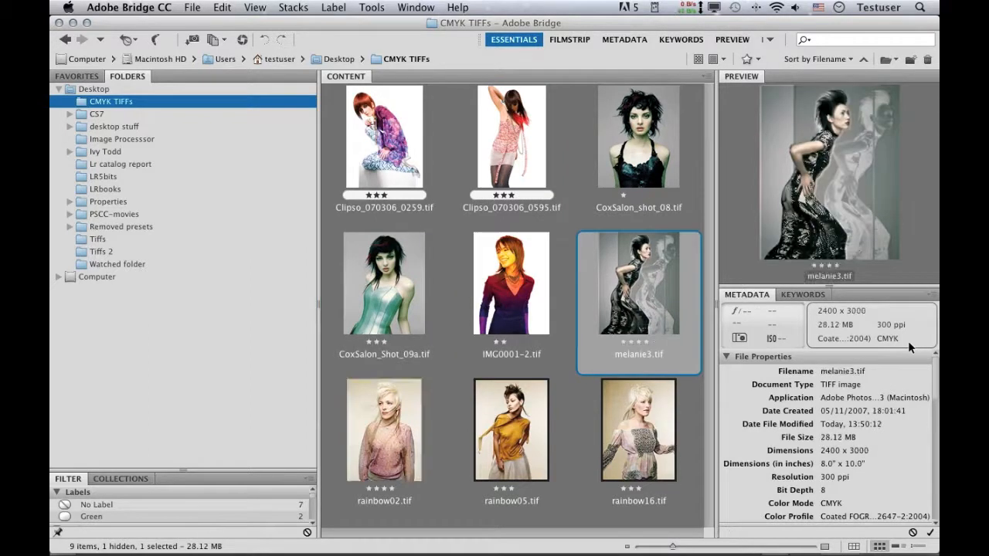
pyautogui.press('Right')
pyautogui.press('Right')
pyautogui.press('Right')
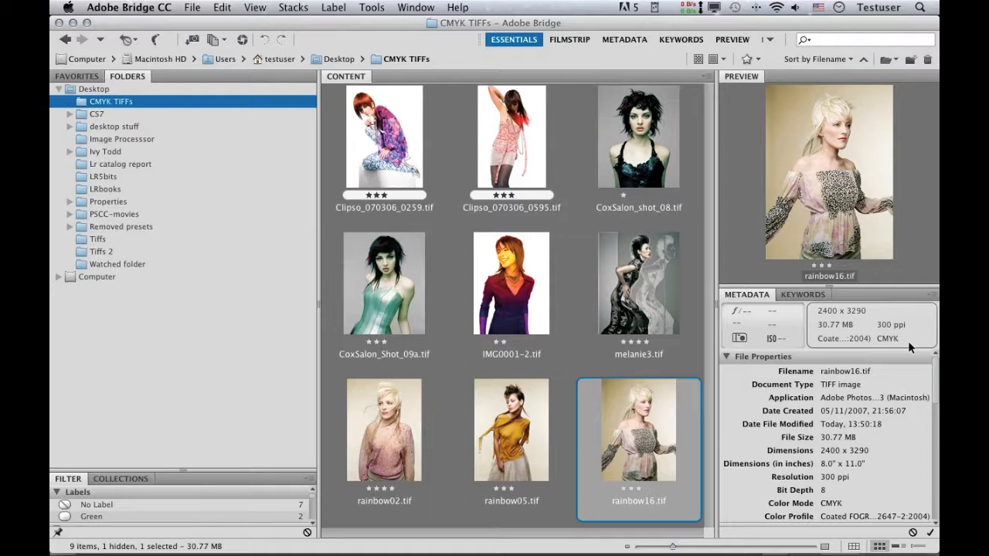
pyautogui.press('Left')
pyautogui.press('Left')
pyautogui.press('Left')
pyautogui.press('Left')
pyautogui.press('Left')
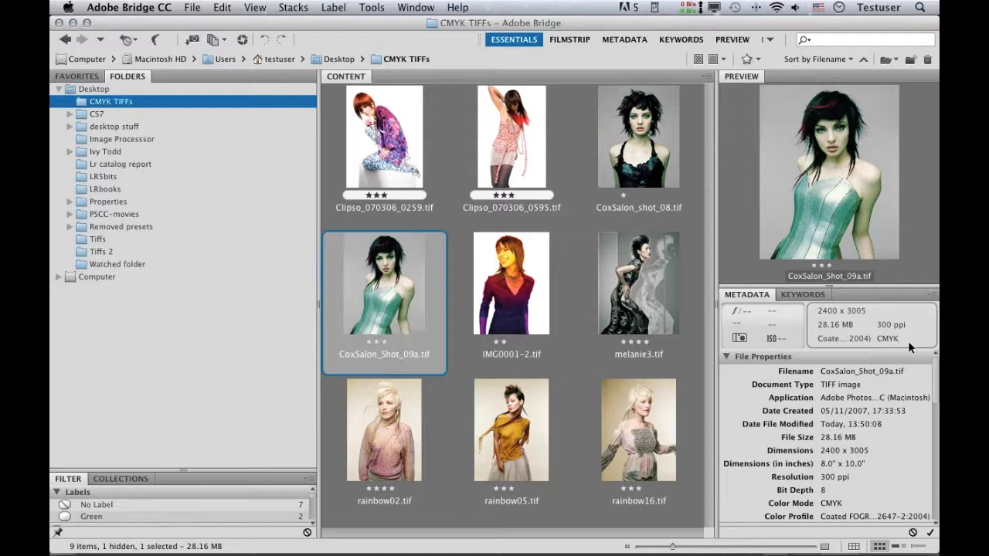
# Step: Delete all the converted images from the CMYK TIFFs folder and return to the Tiffs folder
pyautogui.press('super+a')
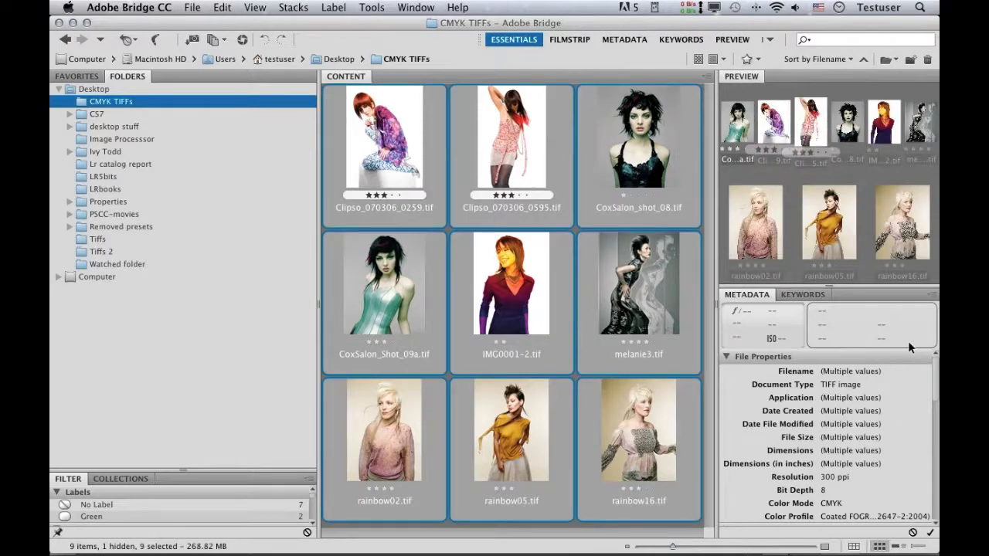
pyautogui.press('super+BackSpace')
pyautogui.press('Return')
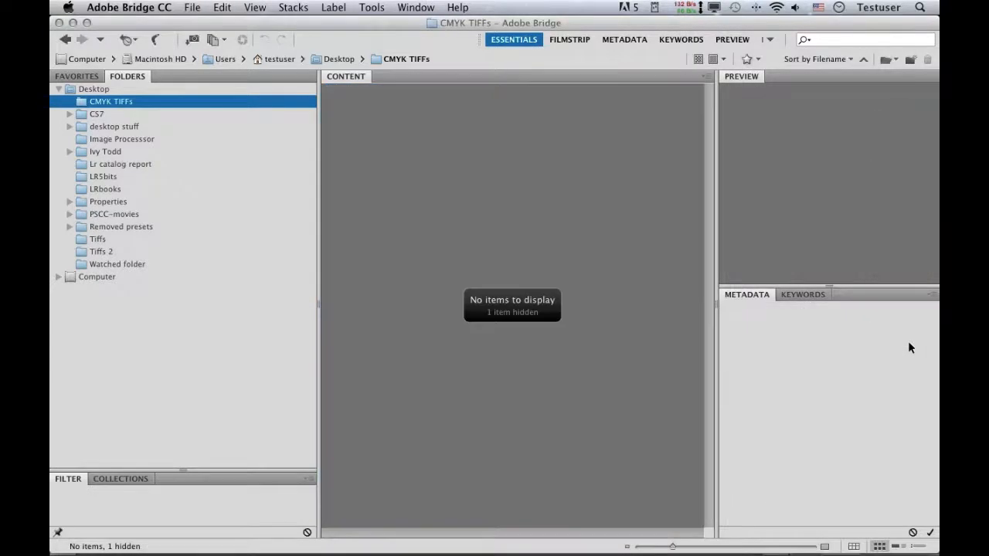
pyautogui.click(114, 237)
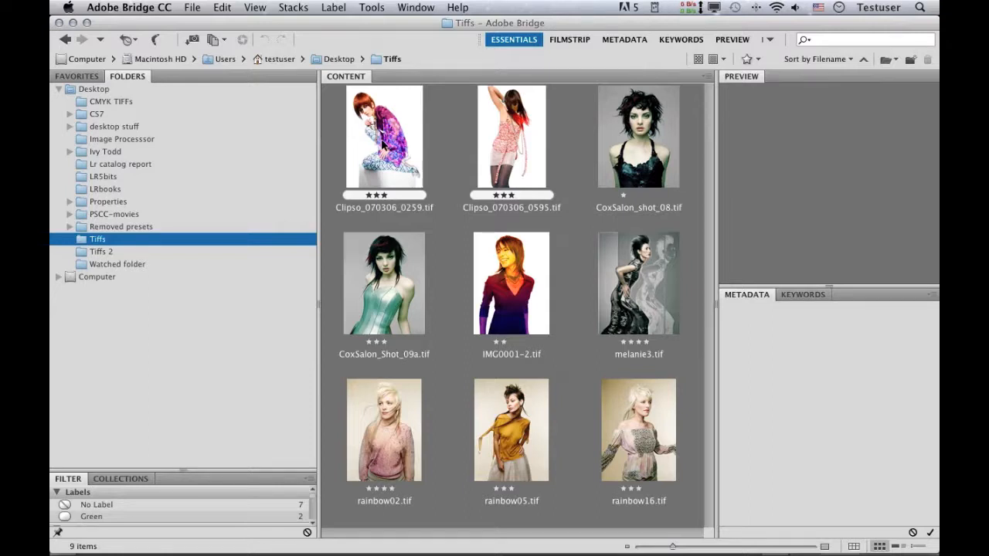
# Step: Switch to Photoshop and start recording a new action named "CMYK convert RGB only" in the Droplet actions set
pyautogui.press('super+Tab')
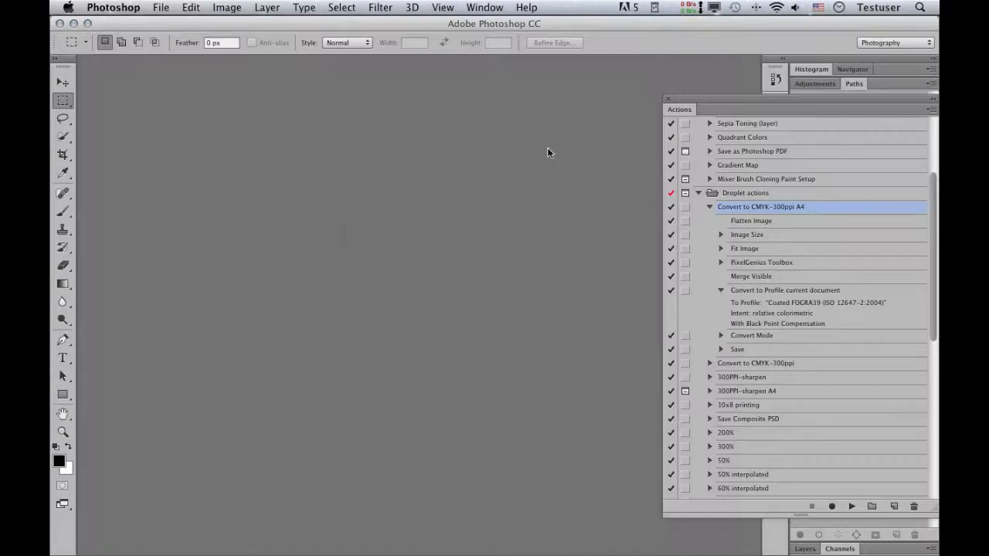
pyautogui.click(752, 193)
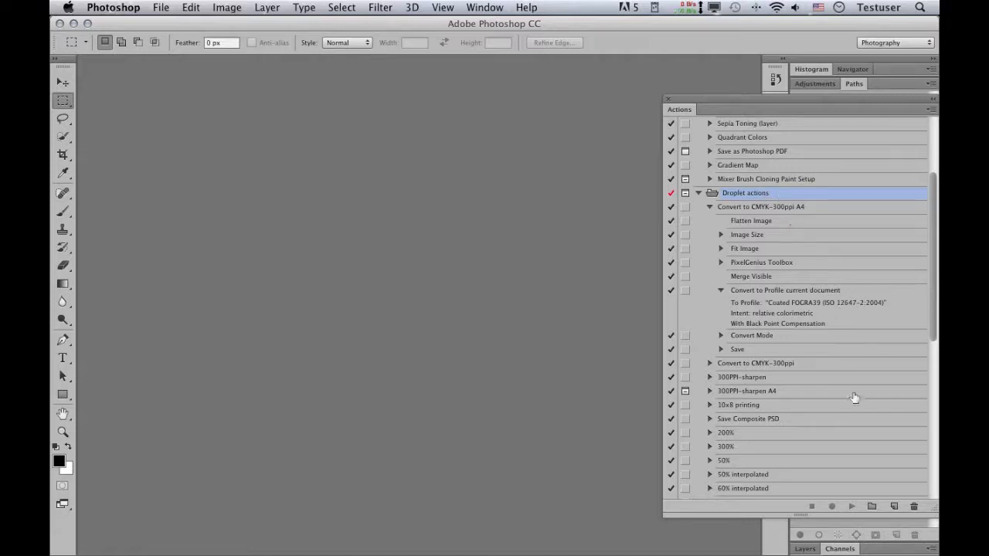
pyautogui.click(894, 506)
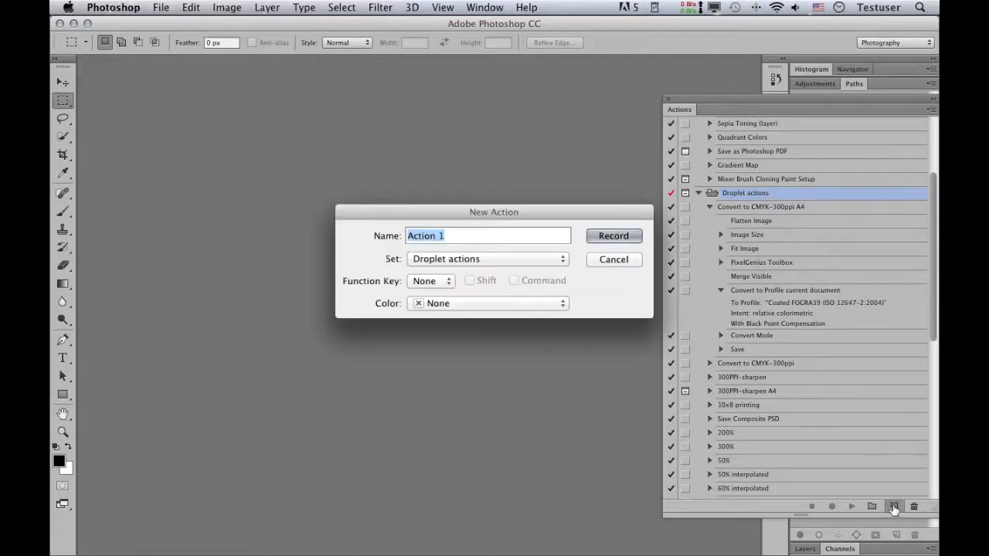
pyautogui.write('CMYK convert RGB obnl')
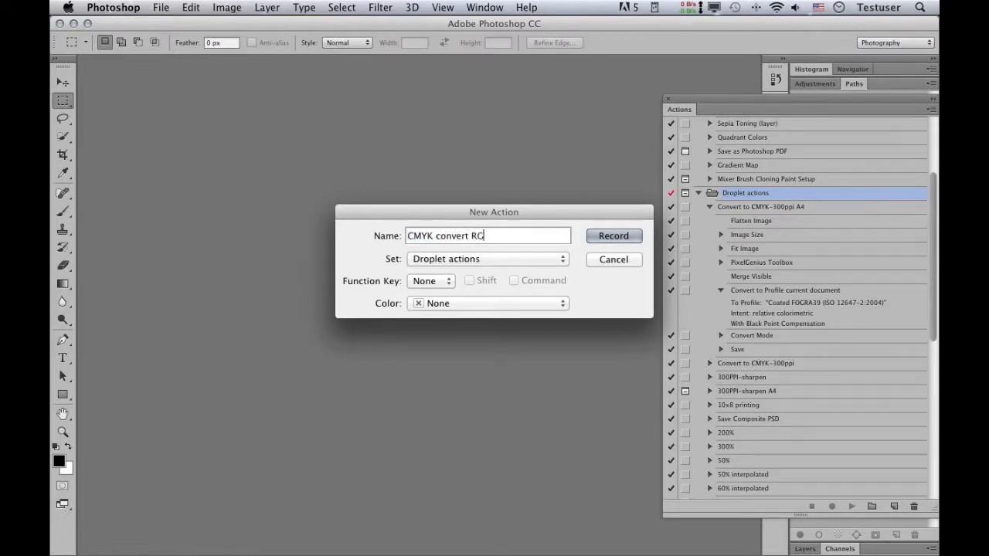
pyautogui.press('BackSpace')
pyautogui.press('BackSpace')
pyautogui.press('BackSpace')
pyautogui.write('nly')
pyautogui.press('Return')
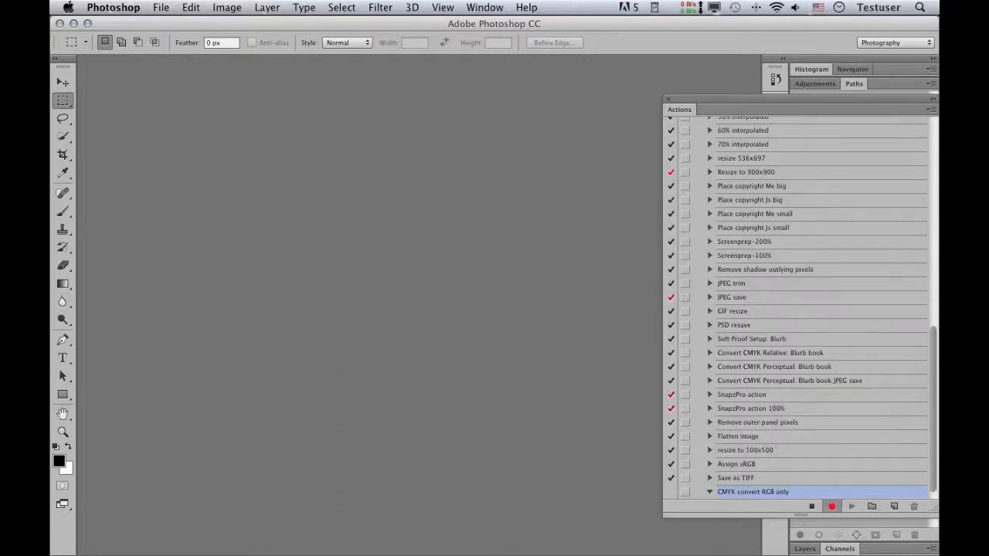
# Step: Insert a conditional that plays Convert to CMYK-300ppi A4 if Document Mode Is RGB, otherwise None, and stop recording the action
pyautogui.click(932, 108)
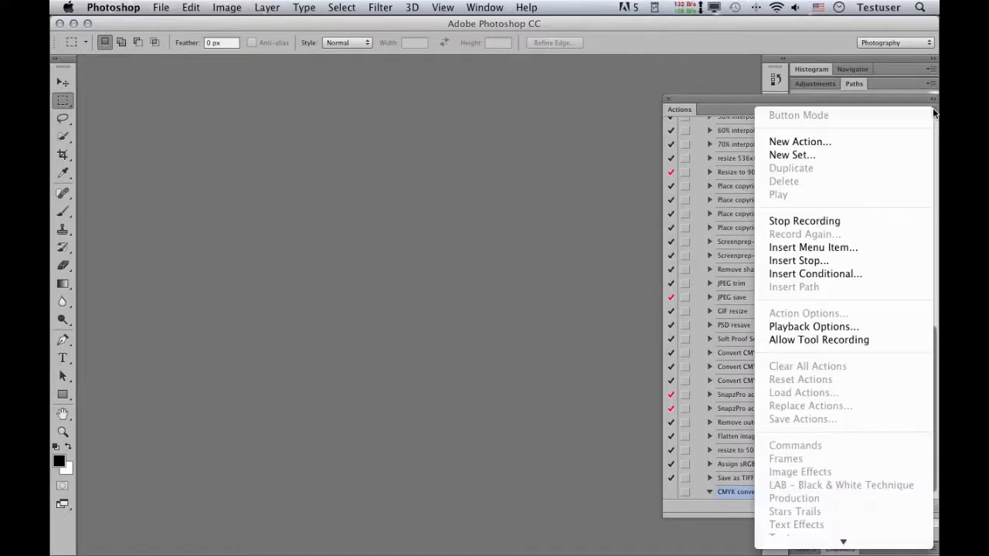
pyautogui.click(867, 281)
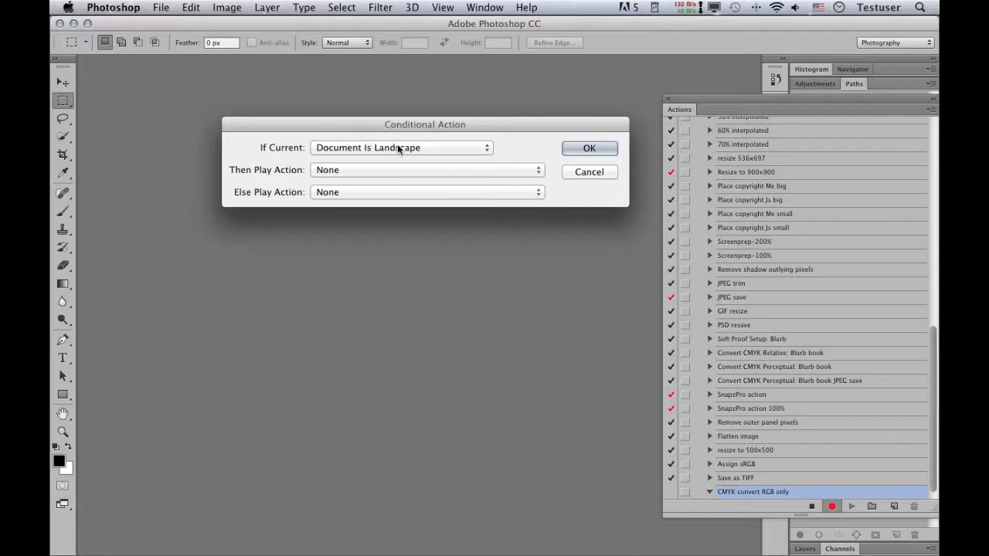
pyautogui.moveTo(402, 126); pyautogui.dragTo(377, 128)
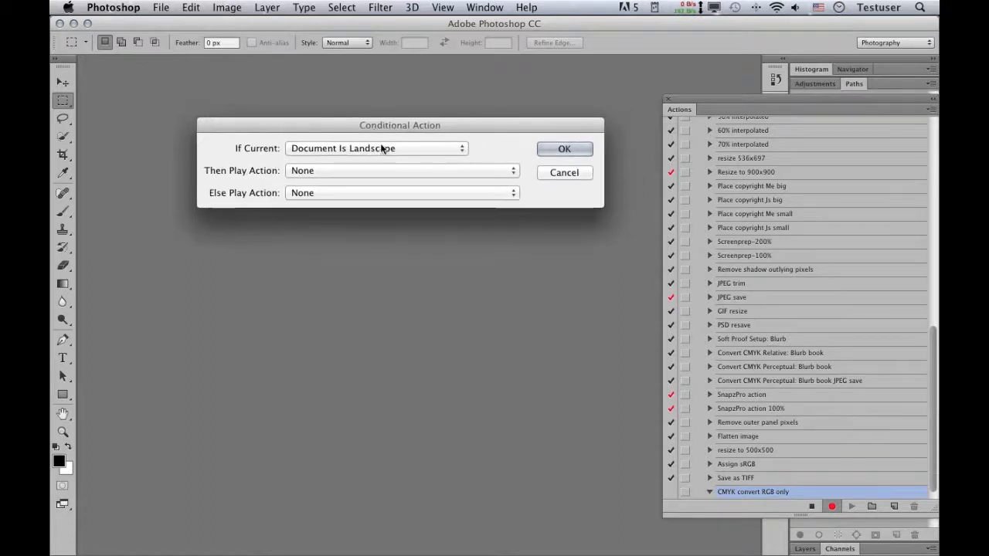
pyautogui.click(390, 150)
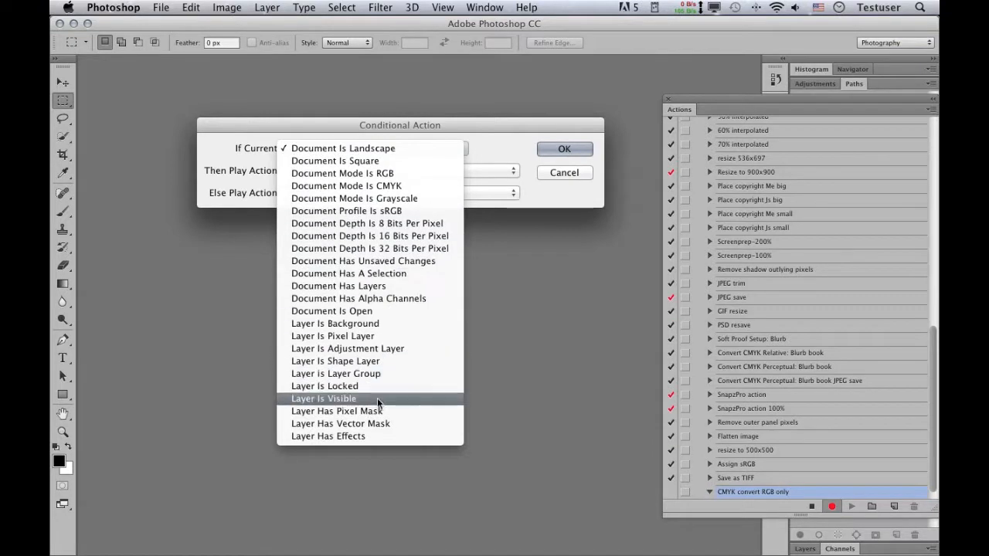
pyautogui.click(381, 174)
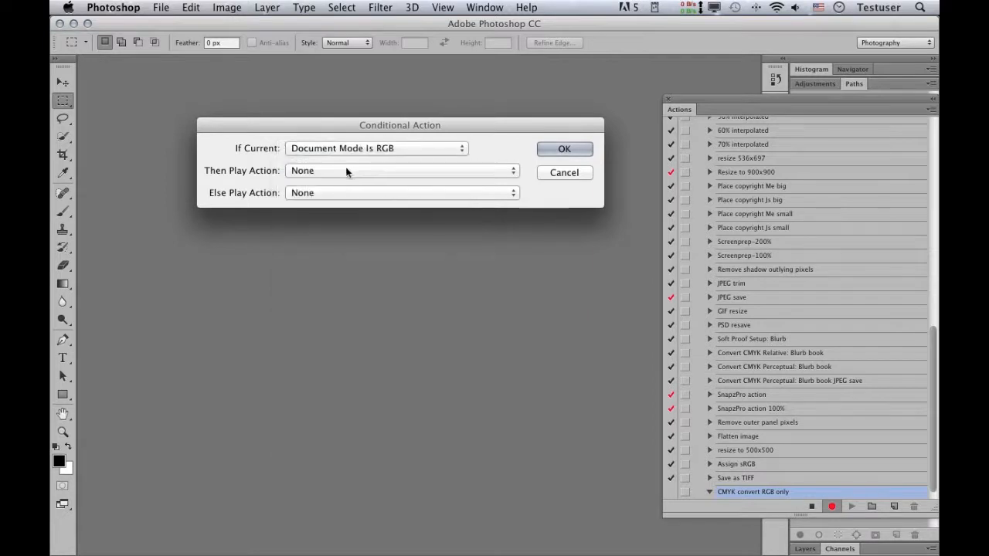
pyautogui.click(346, 171)
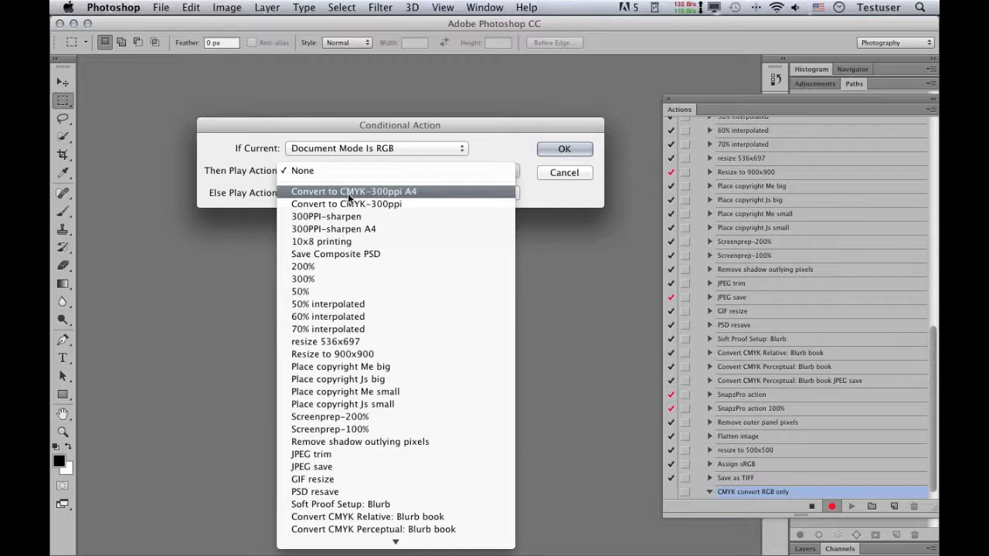
pyautogui.click(347, 193)
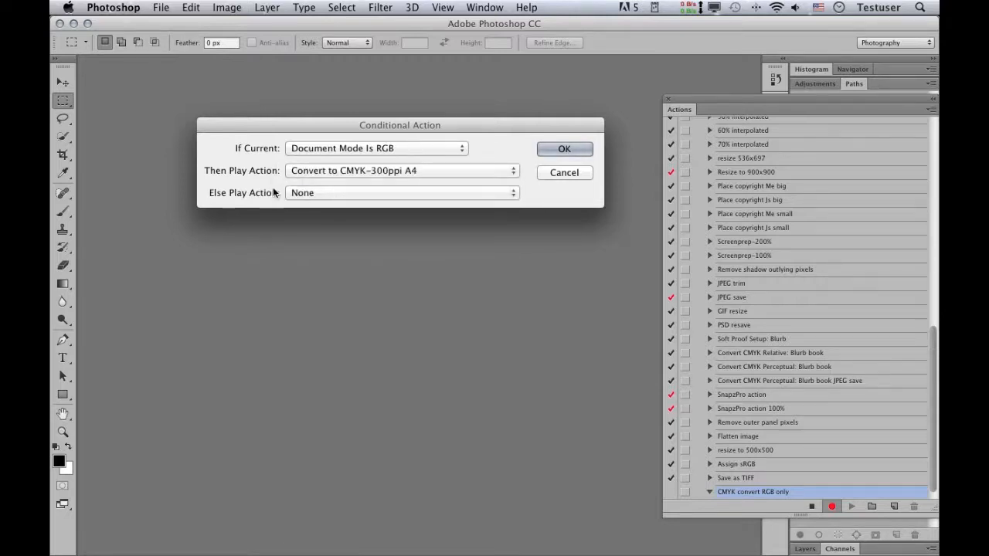
pyautogui.click(560, 150)
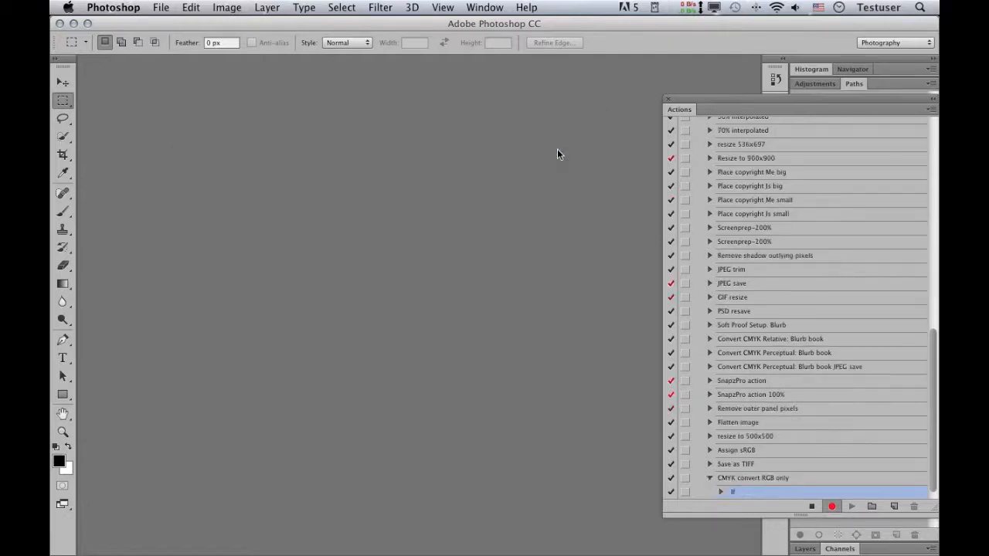
pyautogui.click(810, 506)
# Step: Switch to Adobe Bridge and batch-process all images in the Tiffs folder with the CMYK convert RGB only action, saving to the CMYK TIFFs folder
pyautogui.click(788, 479)
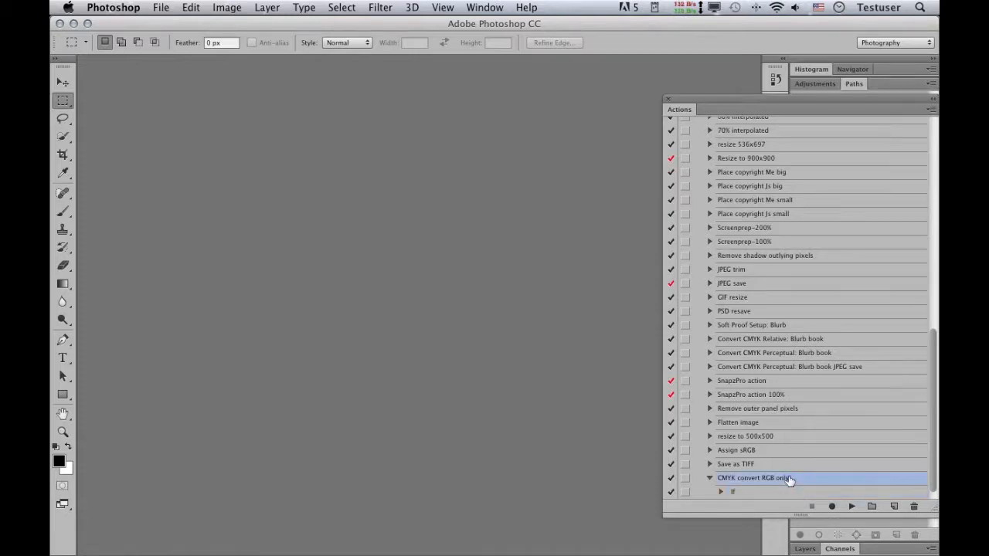
pyautogui.press('super+Tab')
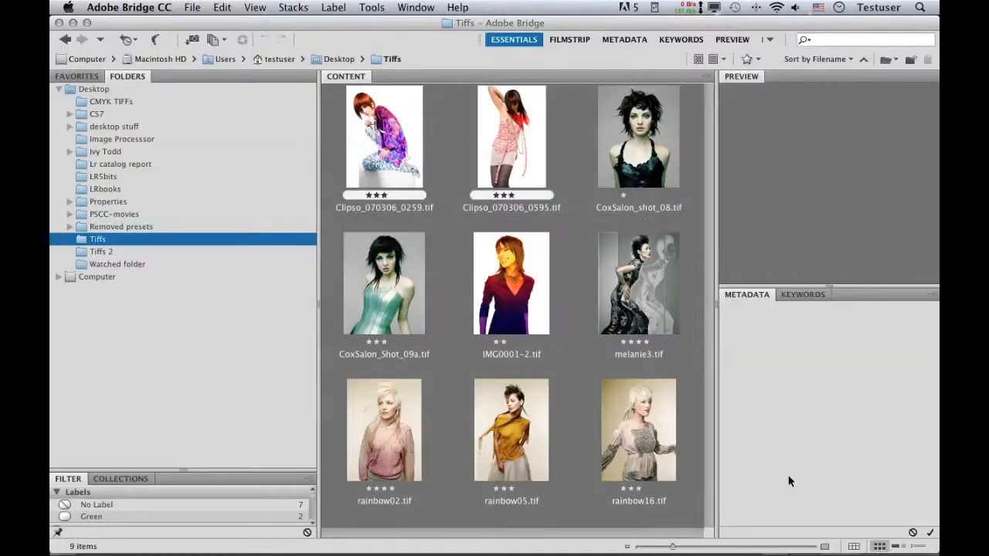
pyautogui.click(384, 153)
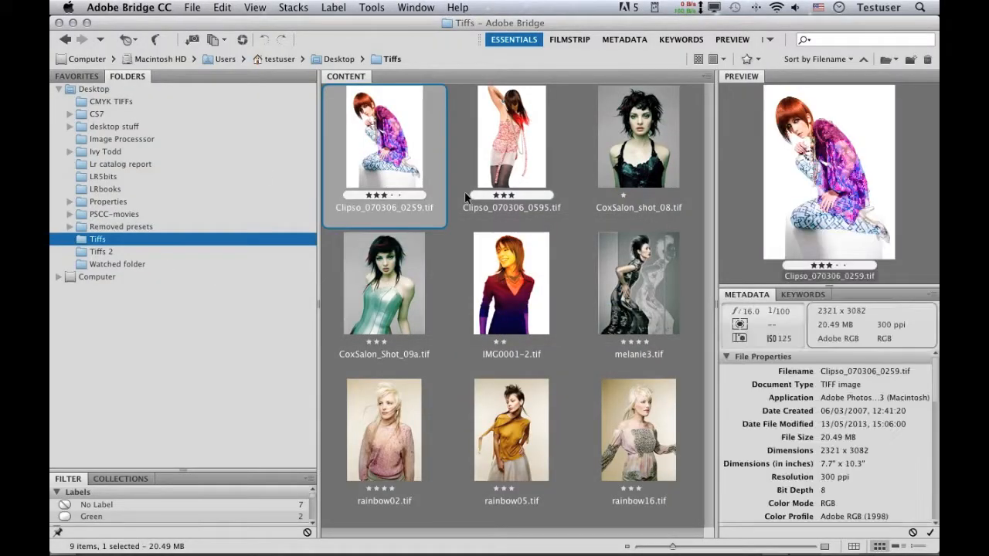
pyautogui.keyDown('shift'); pyautogui.click(642, 425); pyautogui.keyUp('shift')
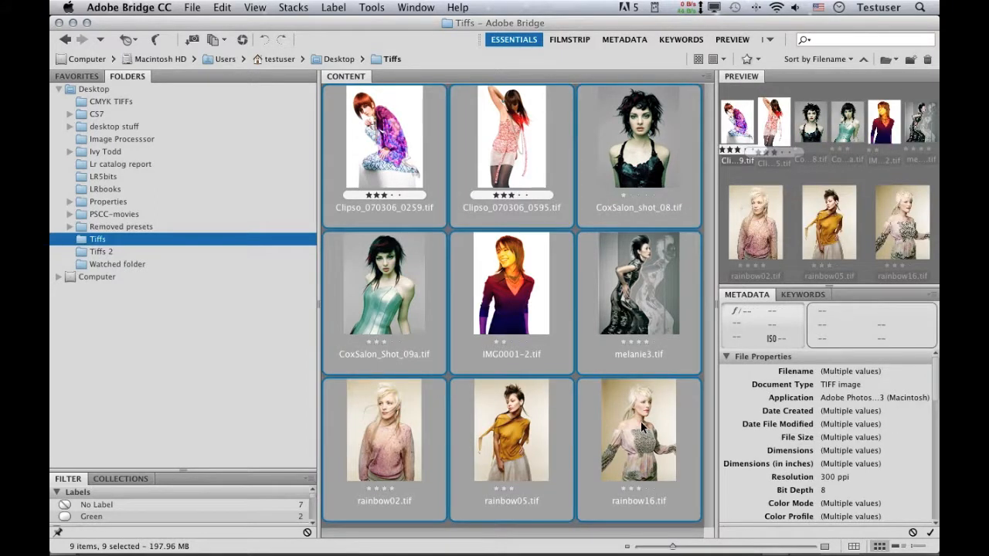
pyautogui.click(372, 10)
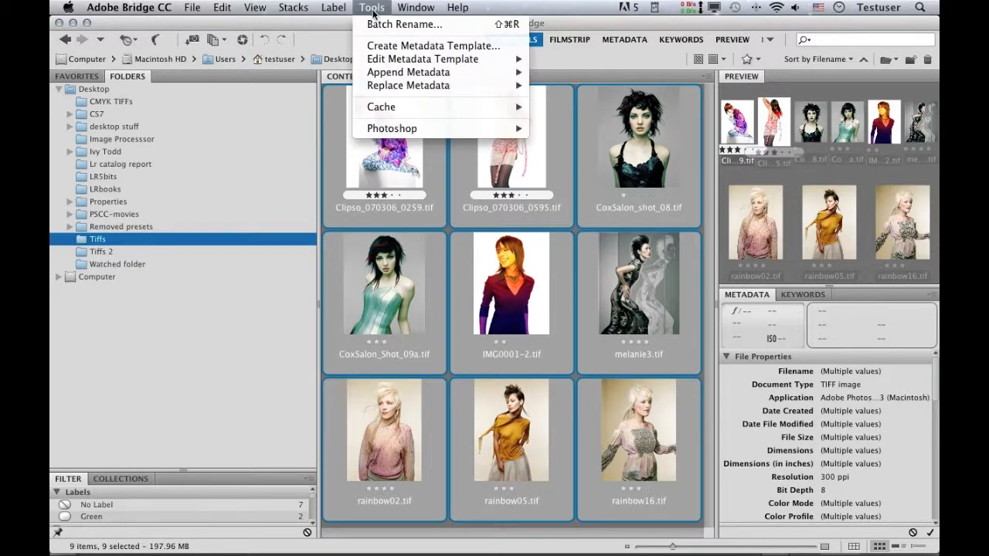
pyautogui.moveTo(392, 131)
pyautogui.click(564, 129)
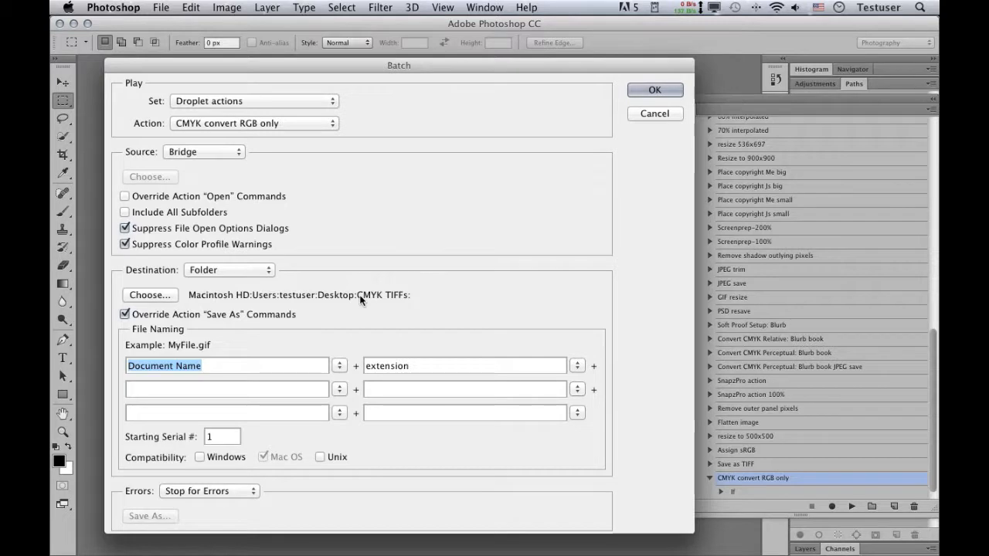
pyautogui.click(645, 91)
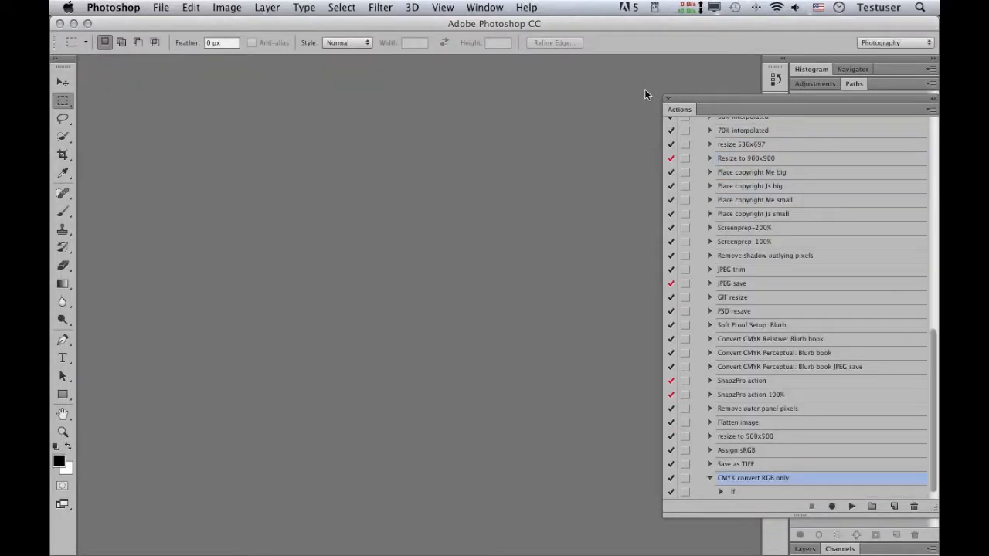
# Step: Return to Adobe Bridge and check the colour mode and profile of Clipso_070306_0259.tif in the CMYK TIFFs folder
pyautogui.press('super+Tab')
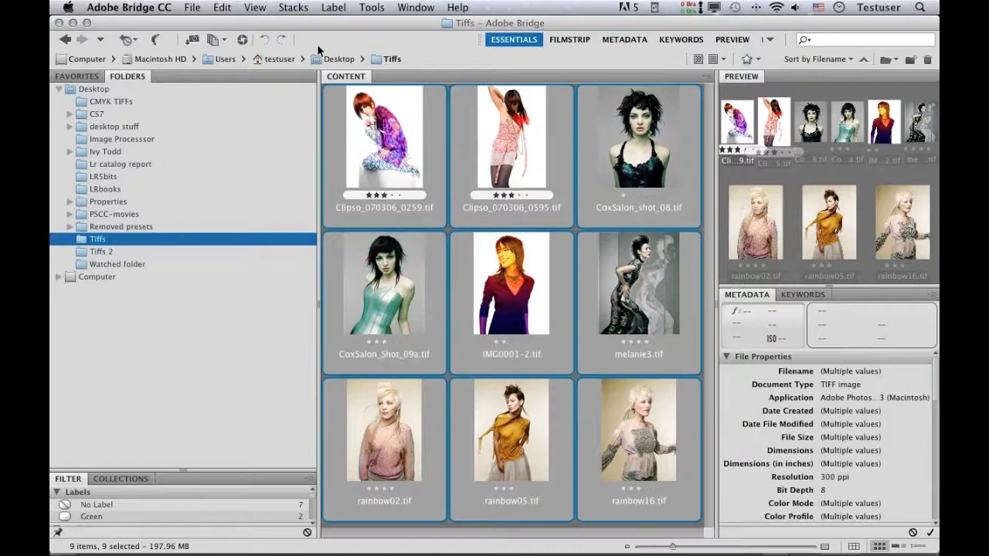
pyautogui.click(99, 100)
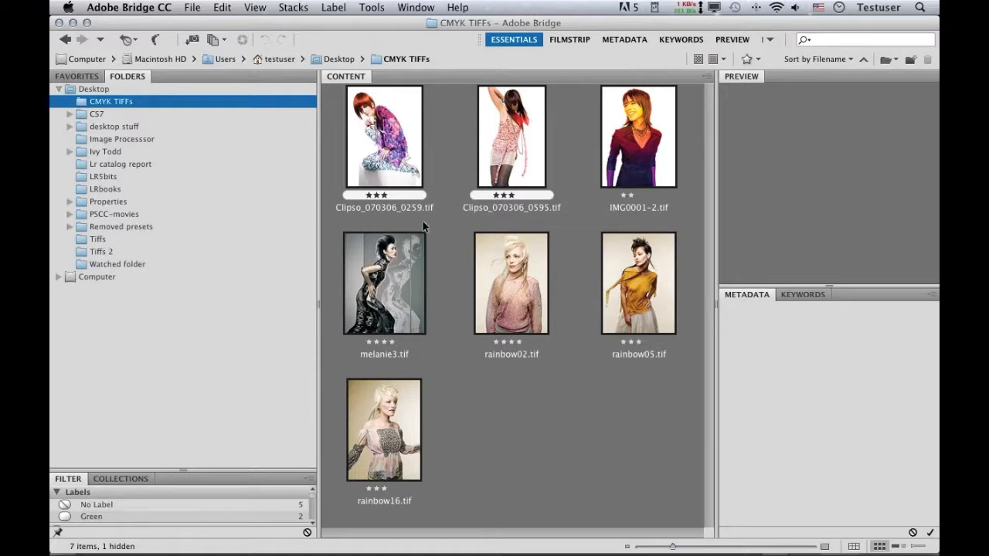
pyautogui.click(413, 175)
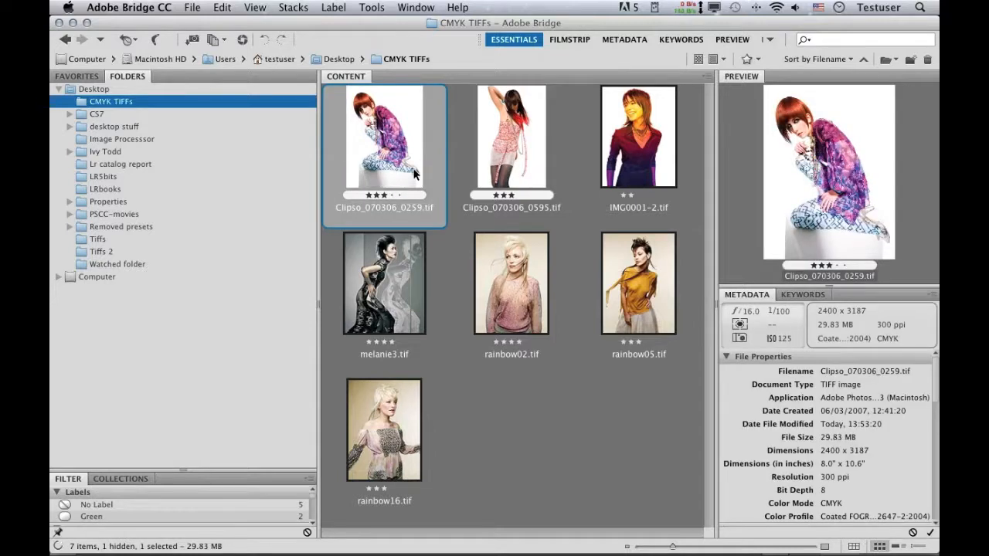